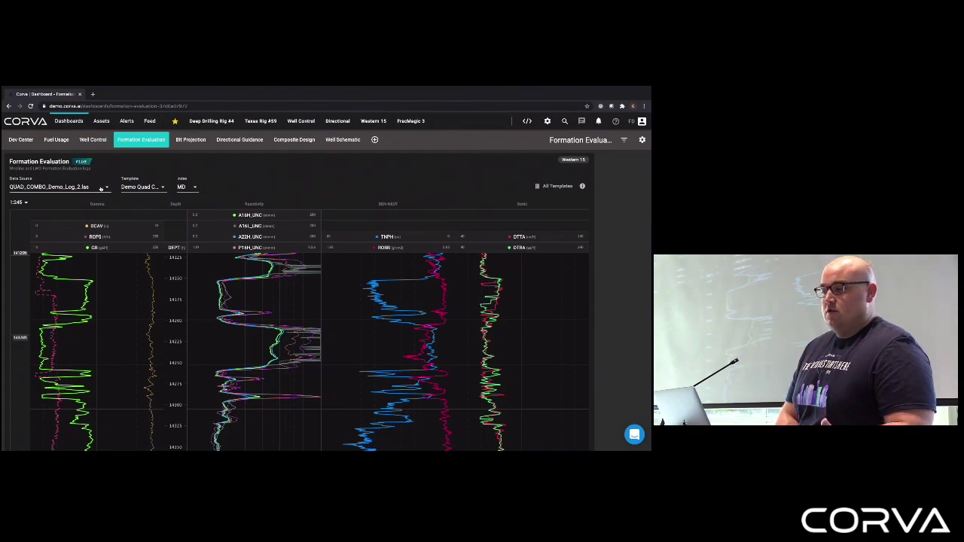
Upload QUAD_COMBO_Demo_Log_2.las from the Desktop as a new LAS data source
{"action": "left_click", "coordinate": [101, 188]}
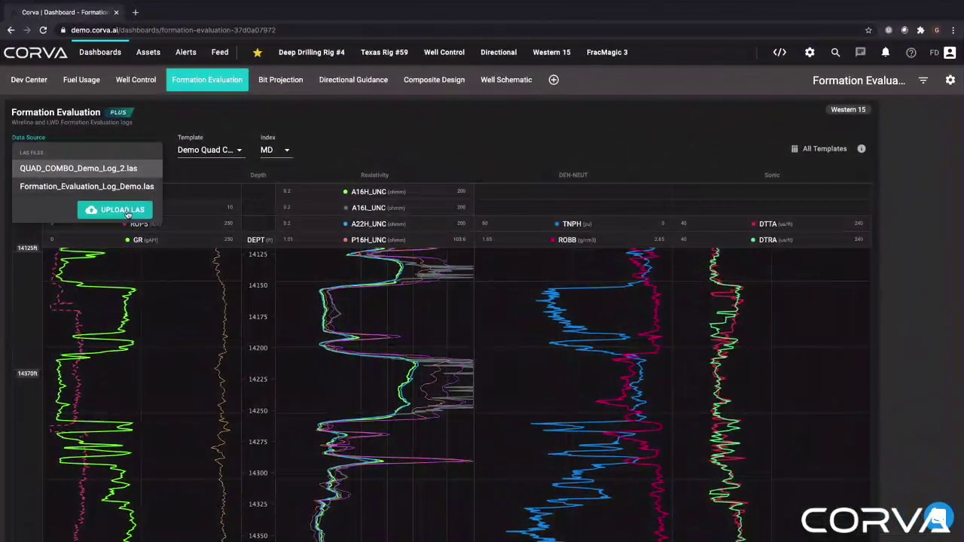
{"action": "left_click", "coordinate": [121, 210]}
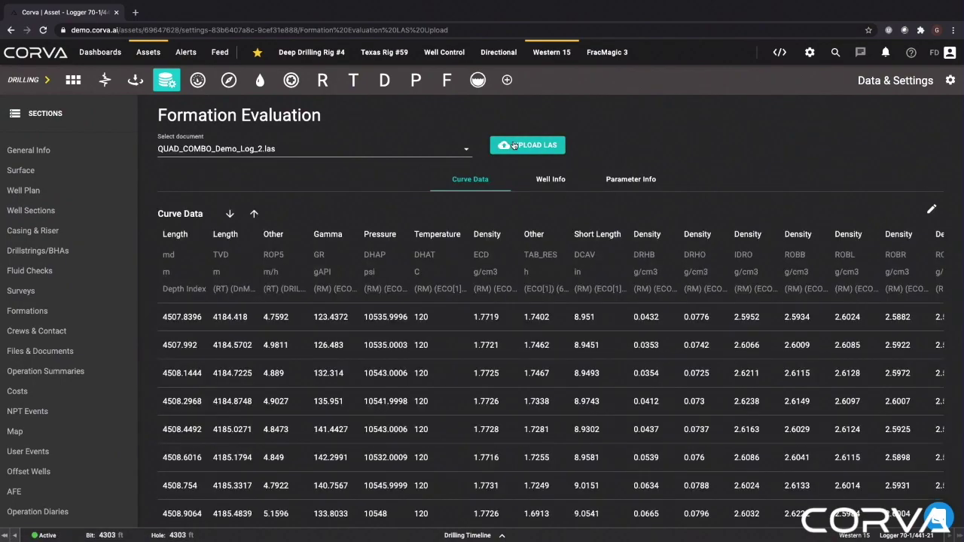
{"action": "left_click", "coordinate": [514, 145]}
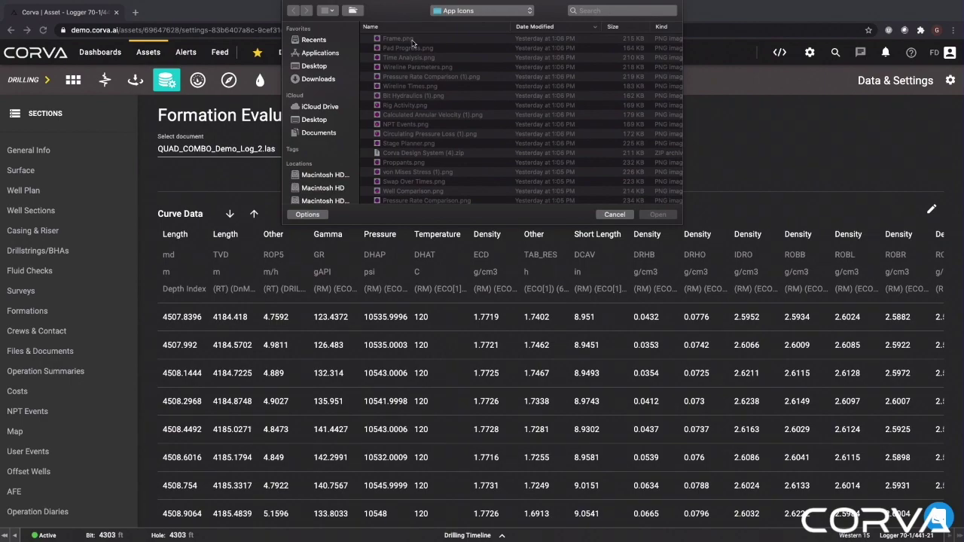
{"action": "left_click", "coordinate": [323, 69]}
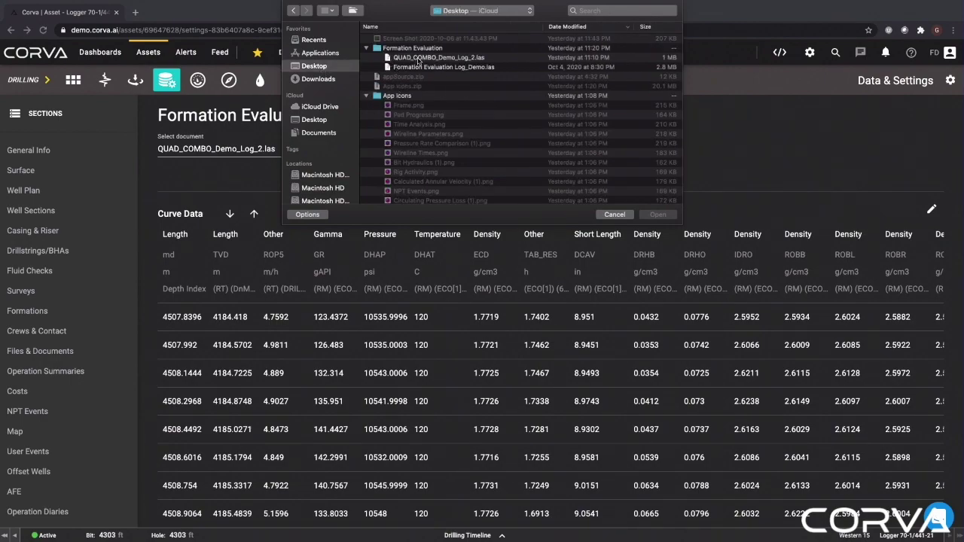
{"action": "double_click", "coordinate": [416, 60]}
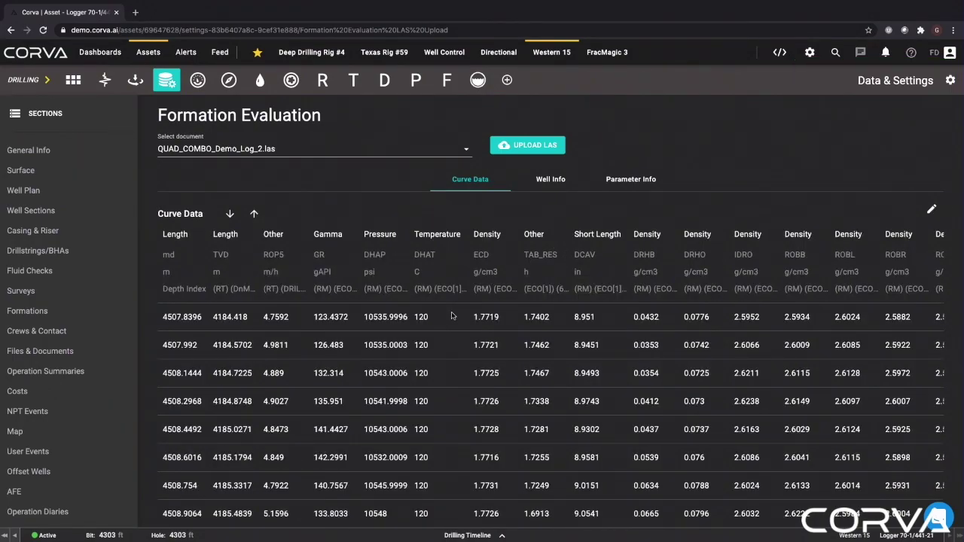
Save the uploaded log's curve definitions with the ROBB curve renamed to Density
{"action": "scroll", "coordinate": [452, 315], "scroll_direction": "down", "scroll_amount": 2}
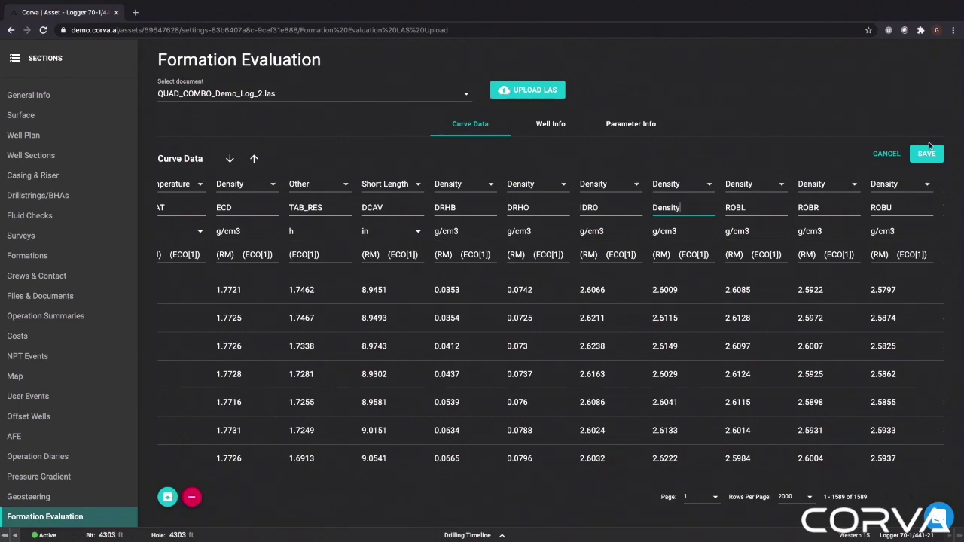
{"action": "left_click", "coordinate": [926, 153]}
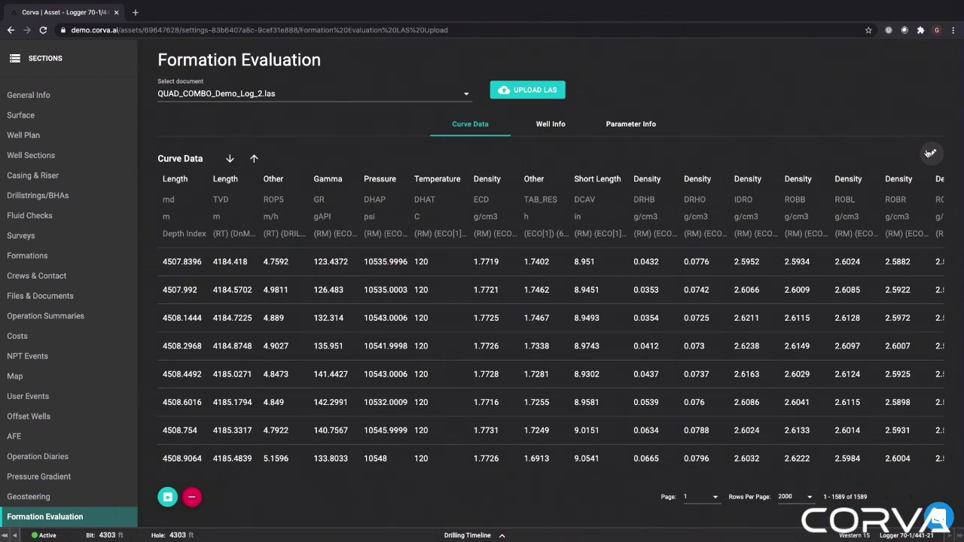
{"action": "scroll", "coordinate": [620, 293], "scroll_direction": "up", "scroll_amount": 2}
{"action": "scroll", "coordinate": [621, 293], "scroll_direction": "up", "scroll_amount": 2}
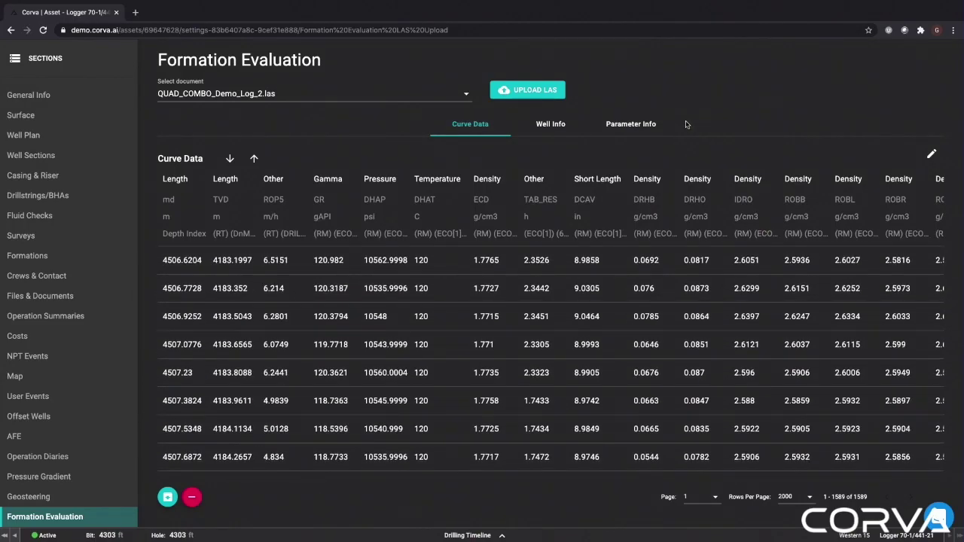
{"action": "scroll", "coordinate": [686, 125], "scroll_direction": "up", "scroll_amount": 2}
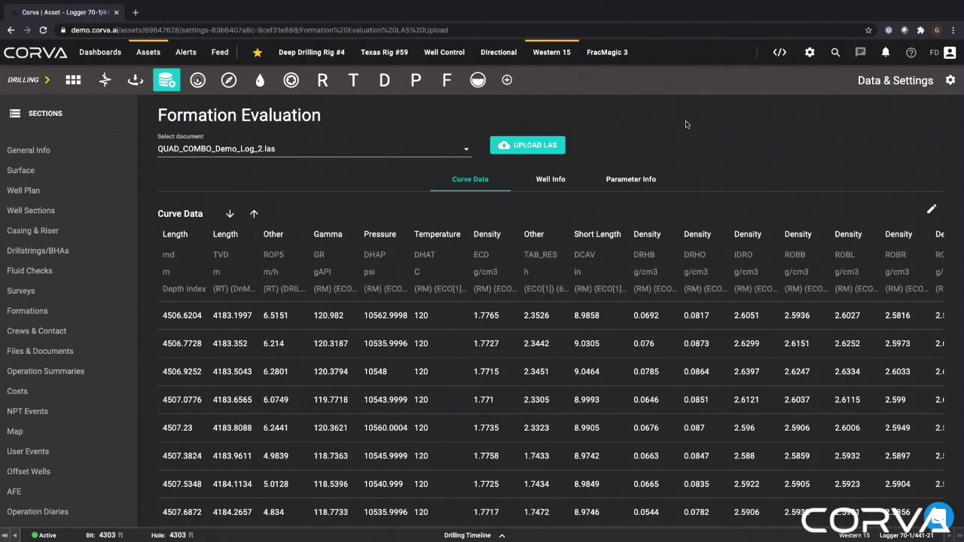
Plot QUAD_COMBO_Demo_Log_2.las on the Formation Evaluation dashboard using the Quad Combo template
{"action": "left_click", "coordinate": [107, 54]}
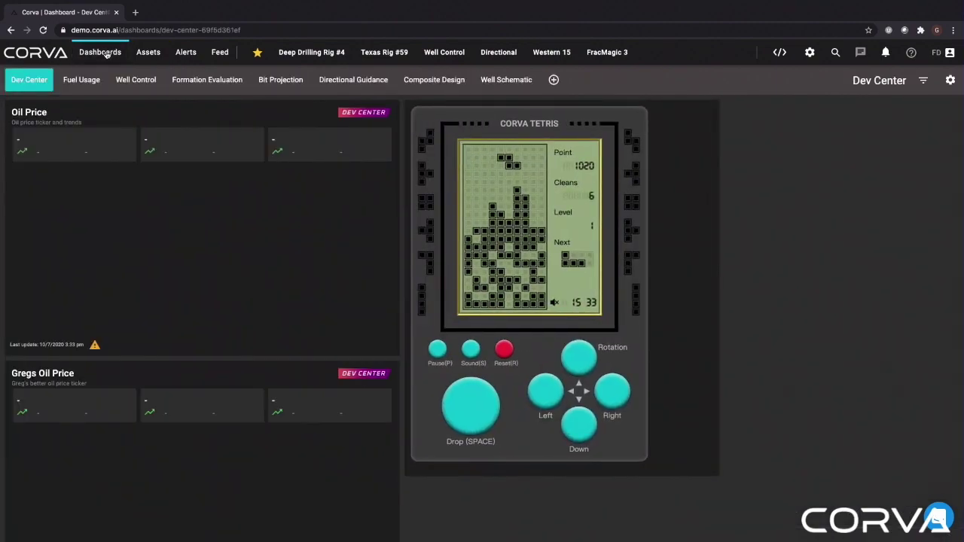
{"action": "left_click", "coordinate": [199, 83]}
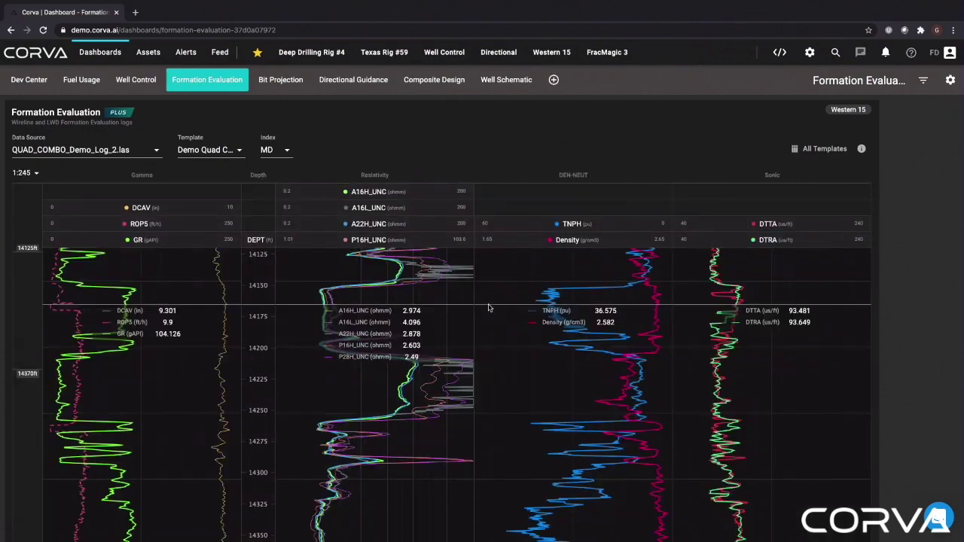
{"action": "left_click", "coordinate": [130, 153]}
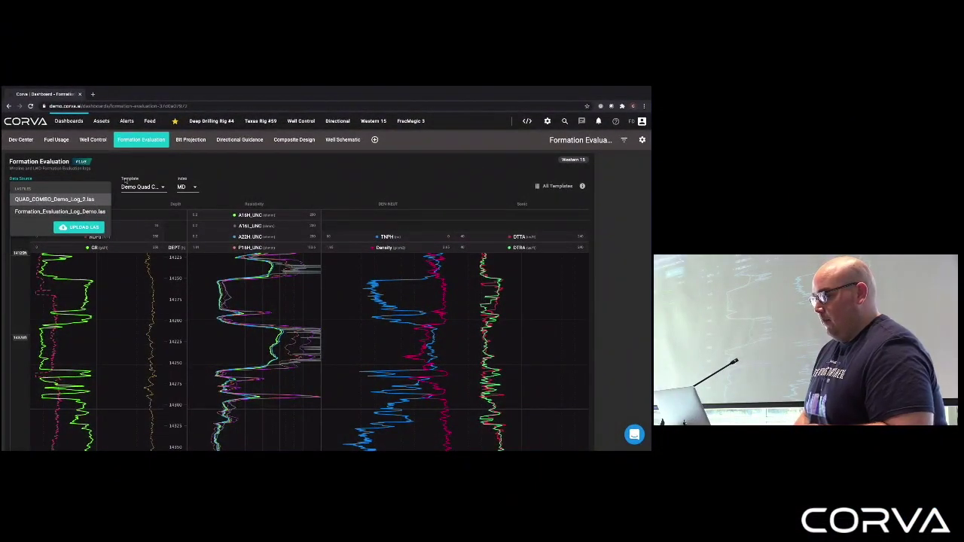
{"action": "left_click", "coordinate": [54, 198]}
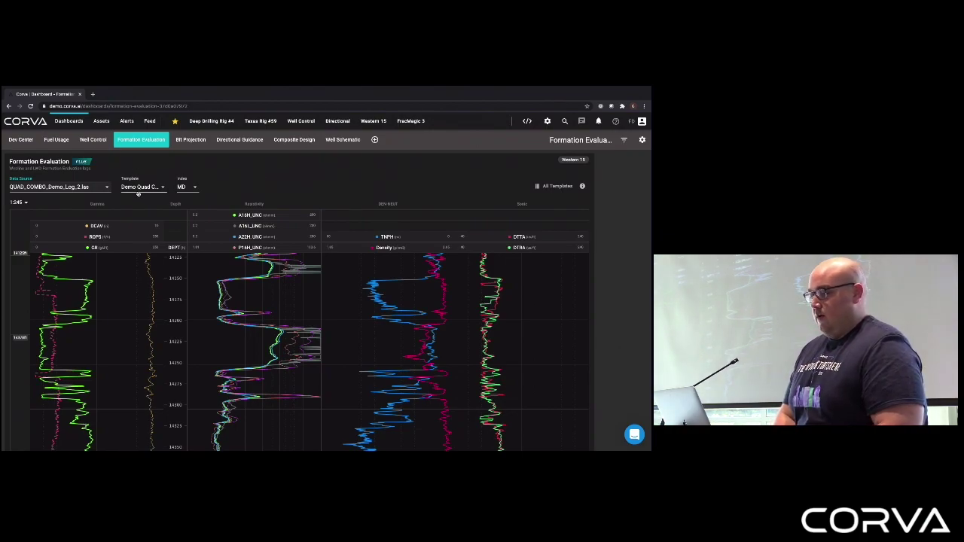
{"action": "left_click", "coordinate": [138, 188]}
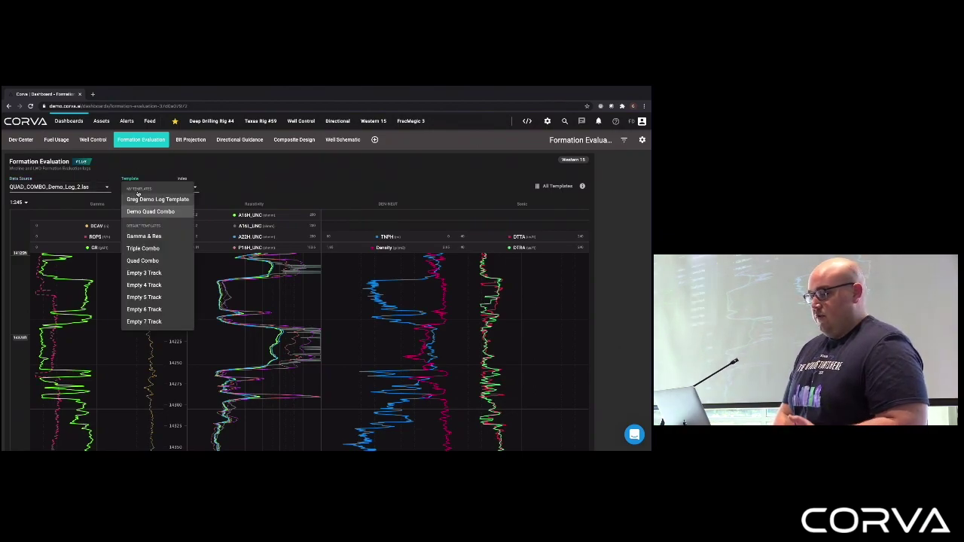
{"action": "left_click", "coordinate": [142, 260]}
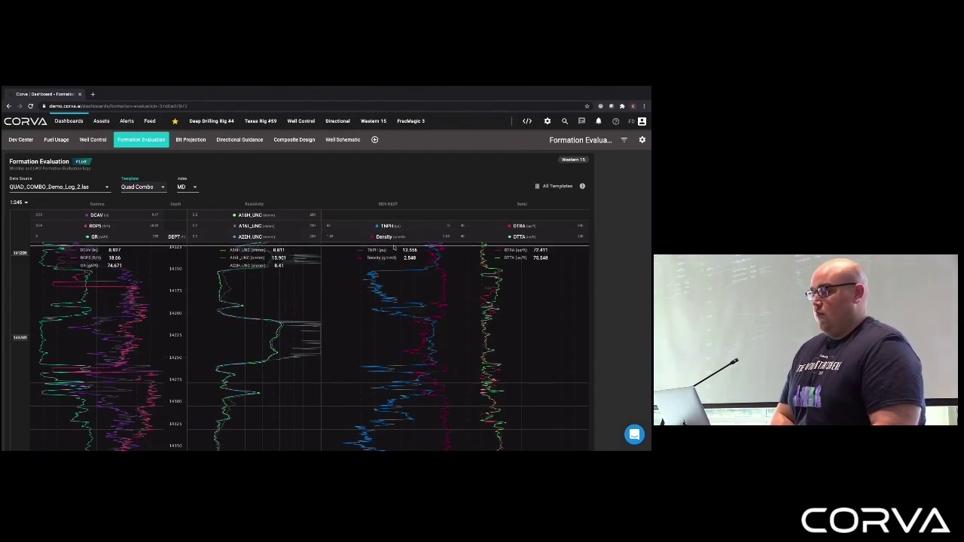
Copy the Quad Combo template, rename the copy 'Gr', and apply the templates
{"action": "left_click", "coordinate": [543, 187]}
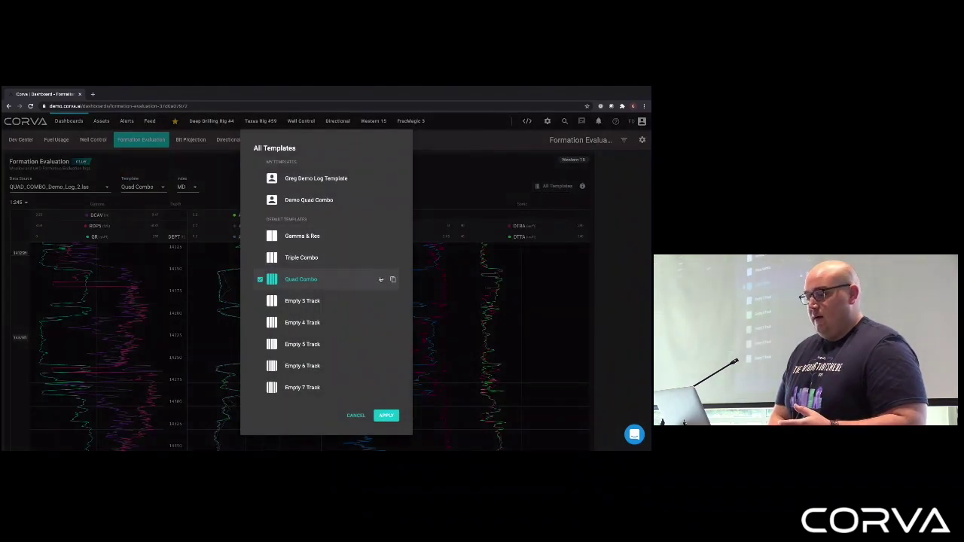
{"action": "left_click", "coordinate": [392, 278]}
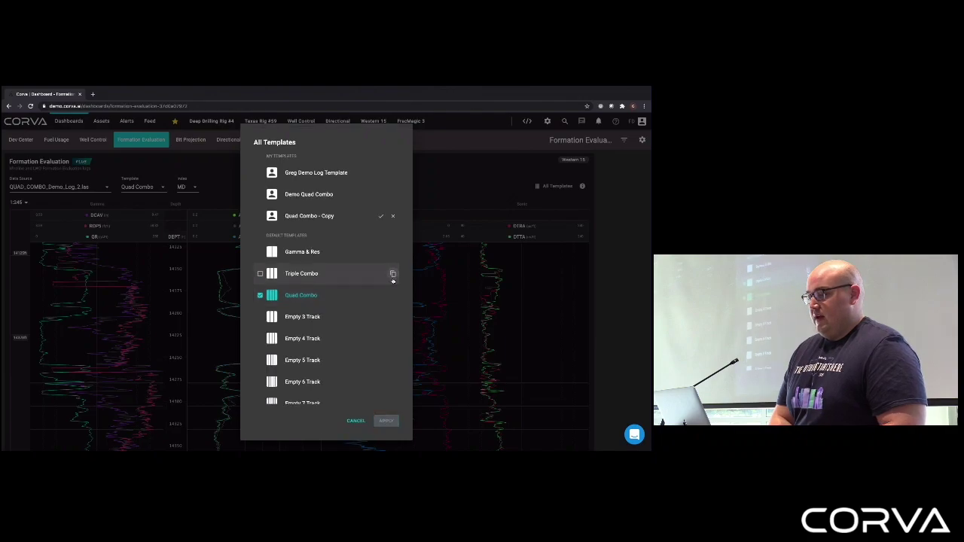
{"action": "triple_click", "coordinate": [330, 216]}
{"action": "type", "text": "Greg"}
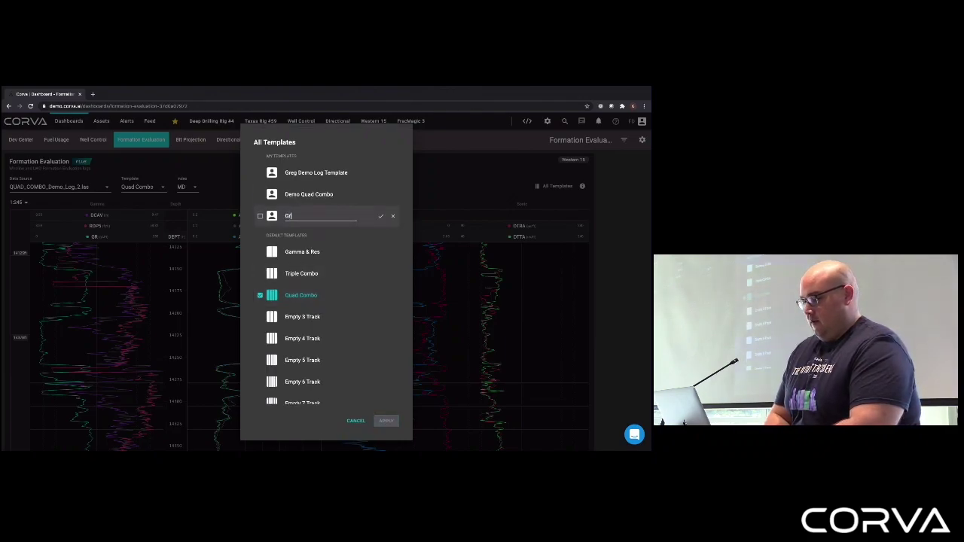
{"action": "left_click", "coordinate": [380, 216]}
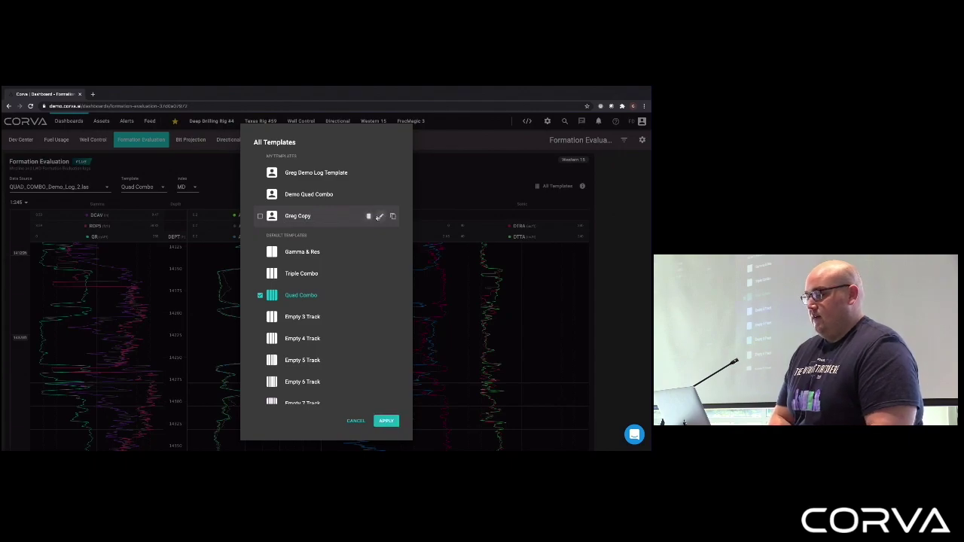
{"action": "left_click", "coordinate": [386, 422]}
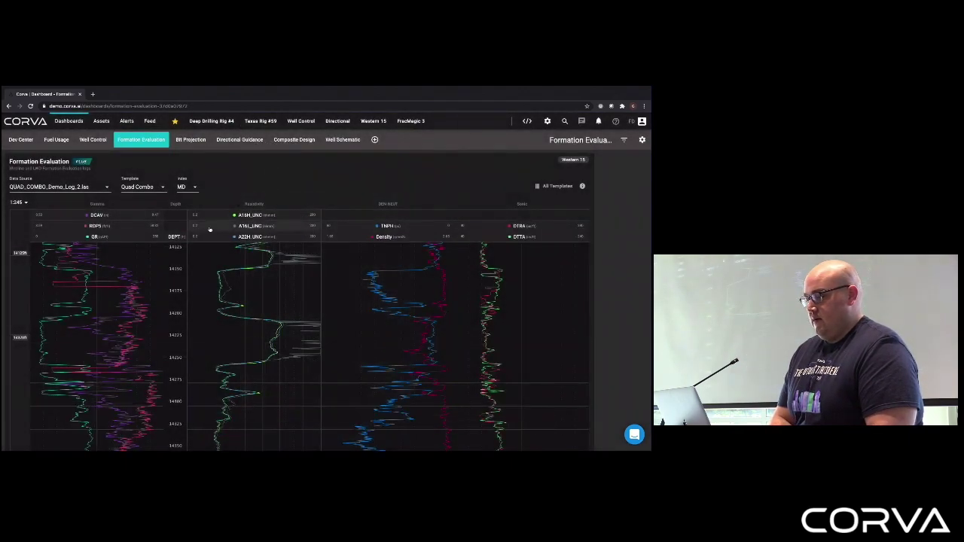
Load the copied custom template and save the TNPH trace with line width 4
{"action": "left_click", "coordinate": [140, 187]}
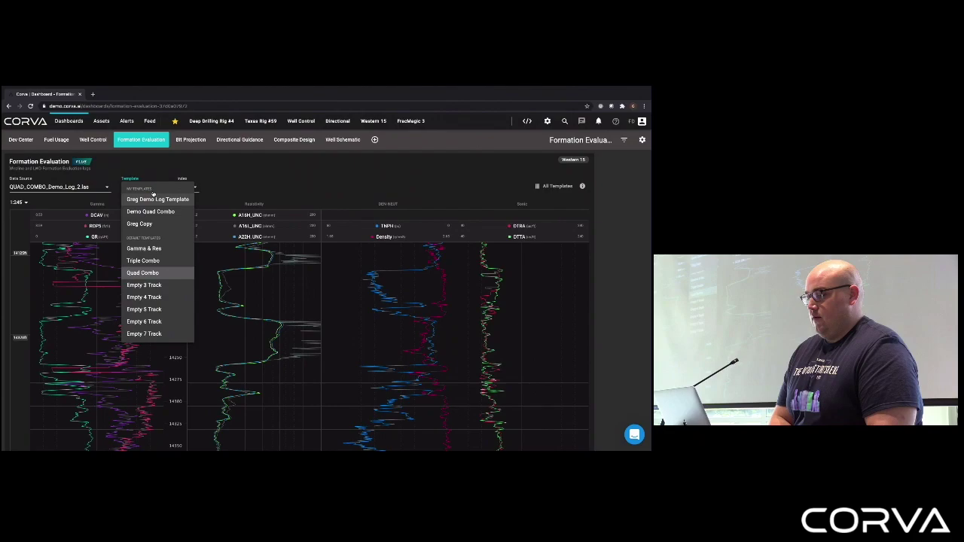
{"action": "left_click", "coordinate": [141, 224]}
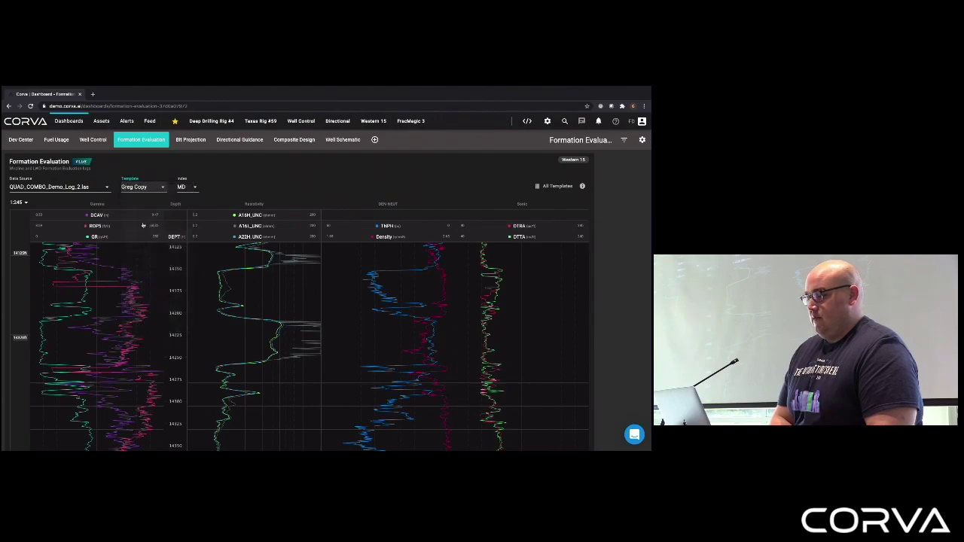
{"action": "left_click", "coordinate": [385, 227]}
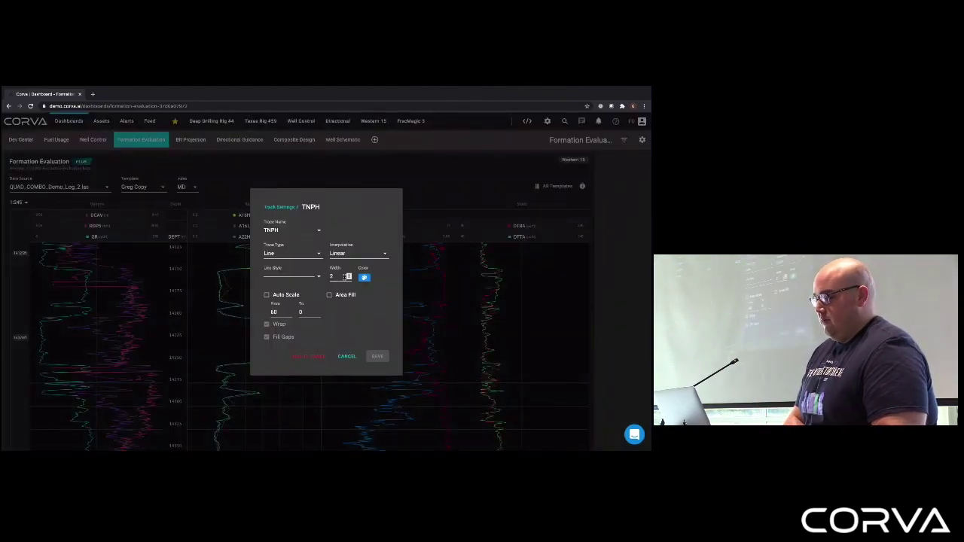
{"action": "left_click", "coordinate": [337, 277]}
{"action": "left_click", "coordinate": [348, 274]}
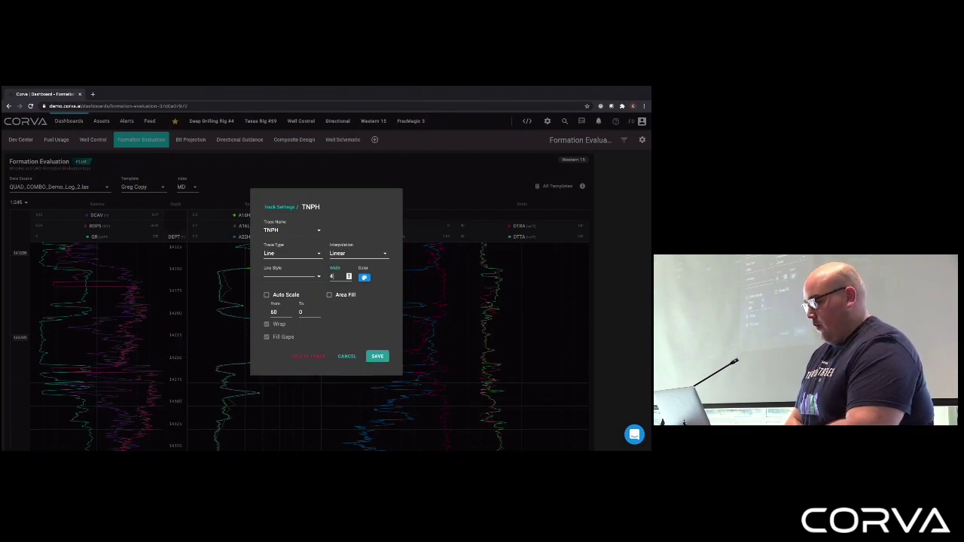
{"action": "left_click", "coordinate": [378, 356]}
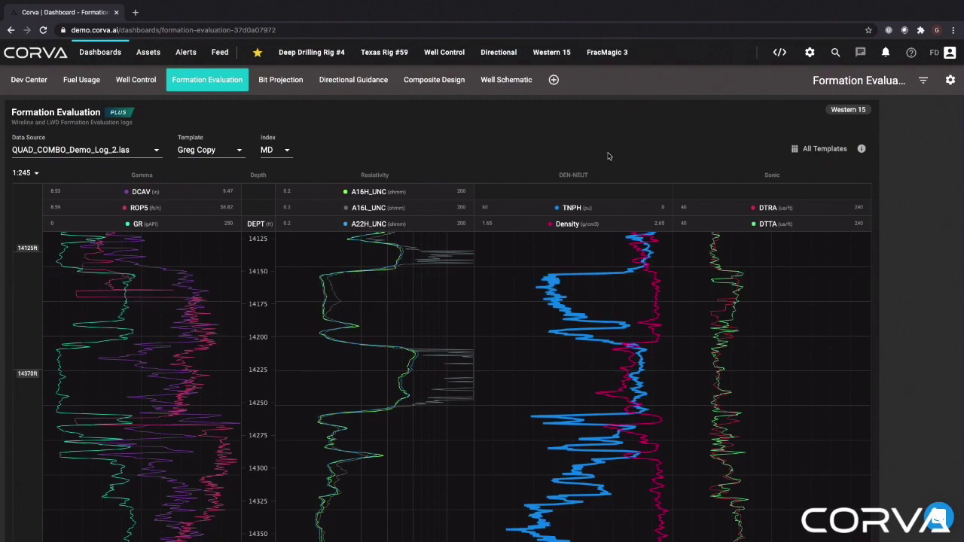
Try the demo log template, then switch the dashboard to the Demo Quad Combo template
{"action": "left_click", "coordinate": [229, 151]}
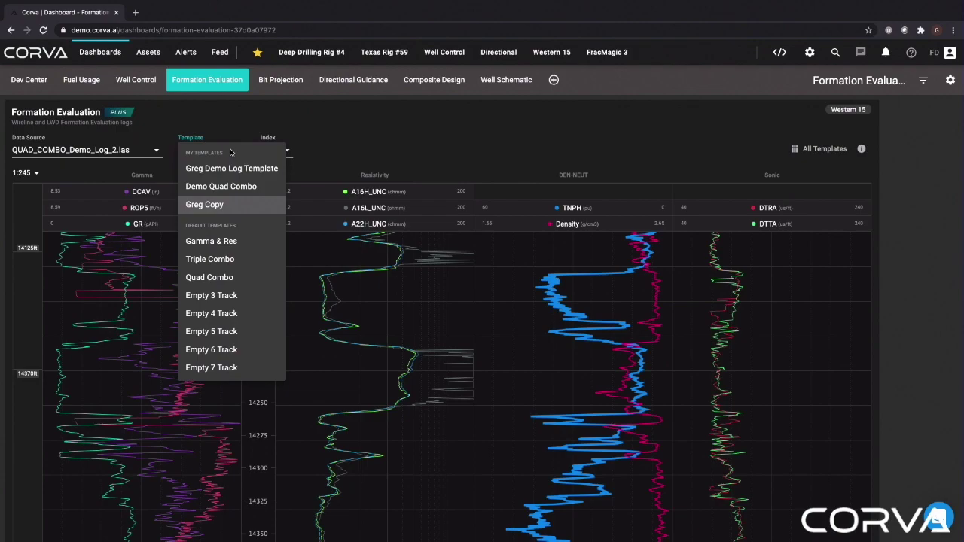
{"action": "left_click", "coordinate": [228, 172]}
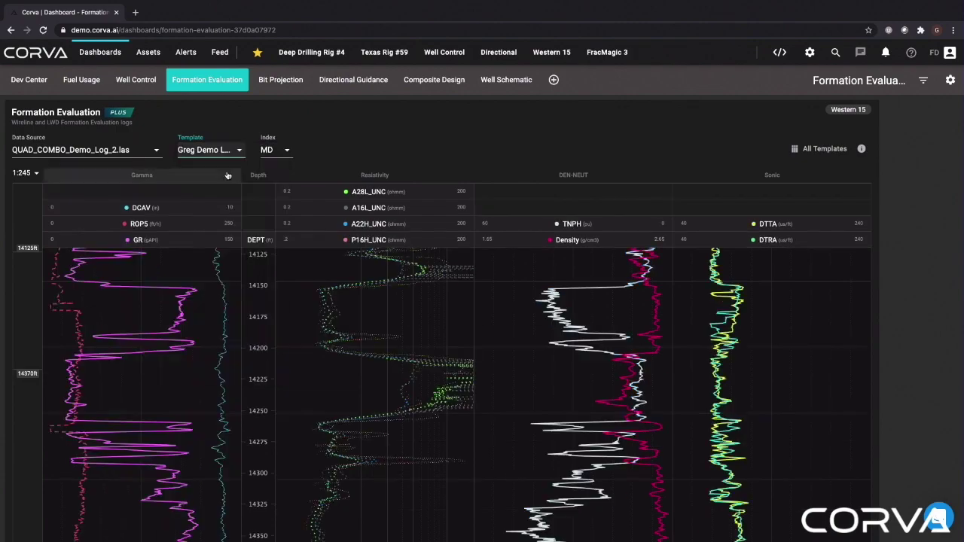
{"action": "left_click", "coordinate": [231, 158]}
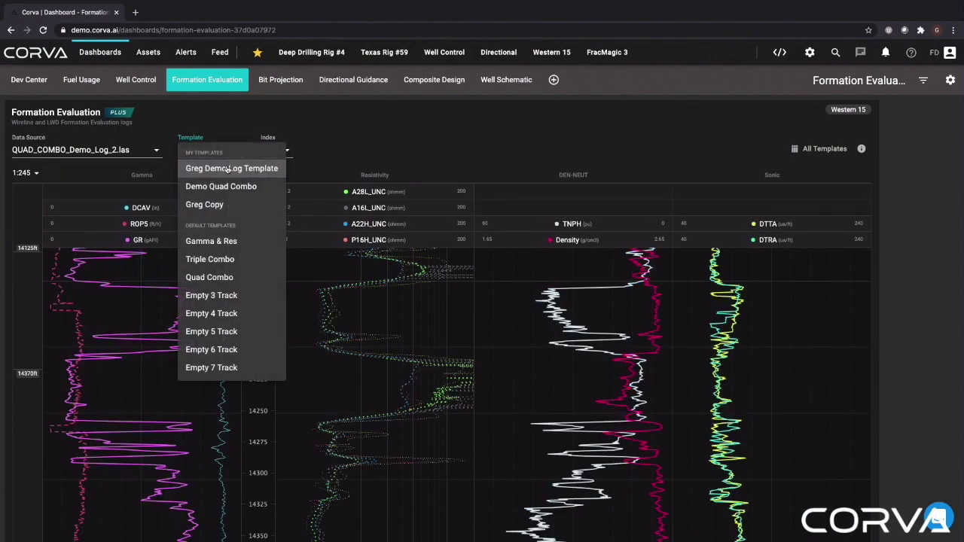
{"action": "left_click", "coordinate": [213, 186]}
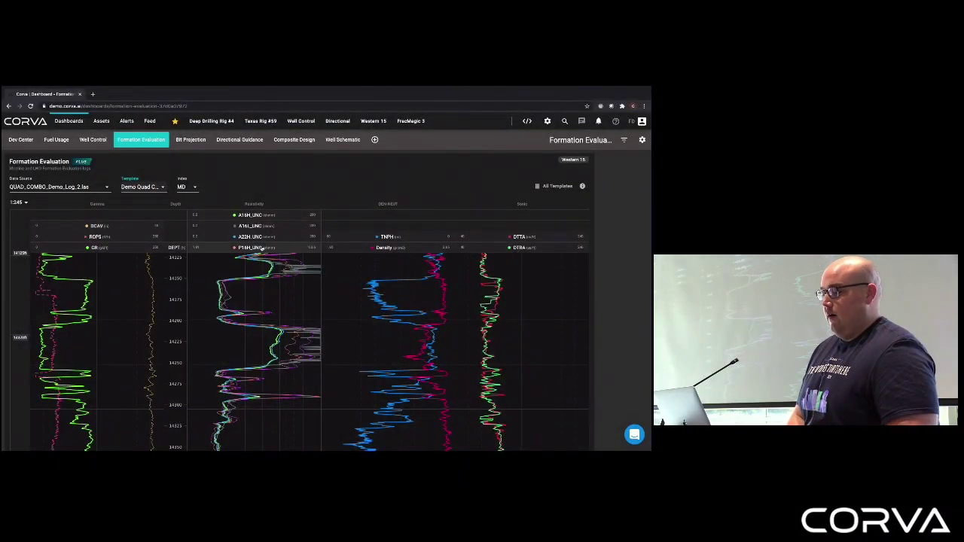
Confirm the Resistivity track stays logarithmic without saving, then open the TNPH trace settings
{"action": "left_click", "coordinate": [260, 248]}
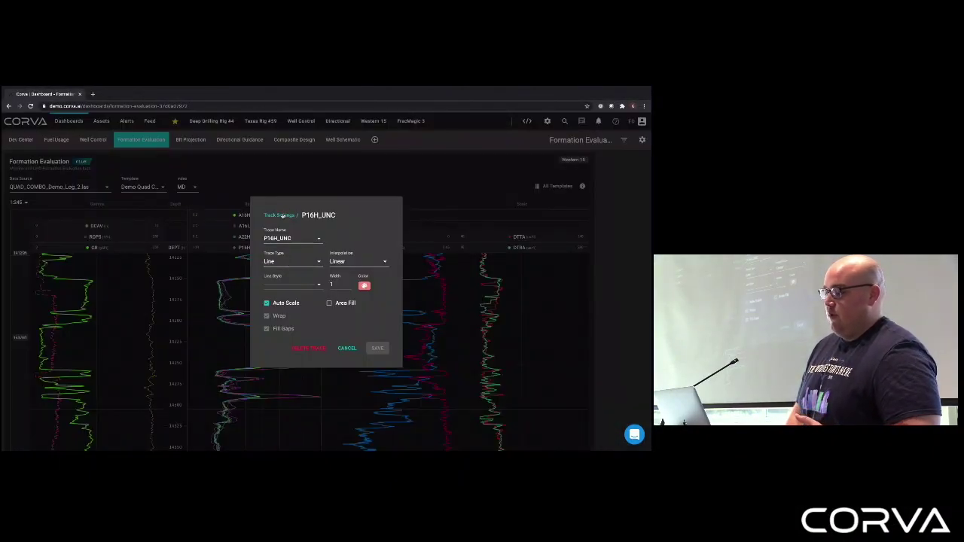
{"action": "left_click", "coordinate": [281, 216]}
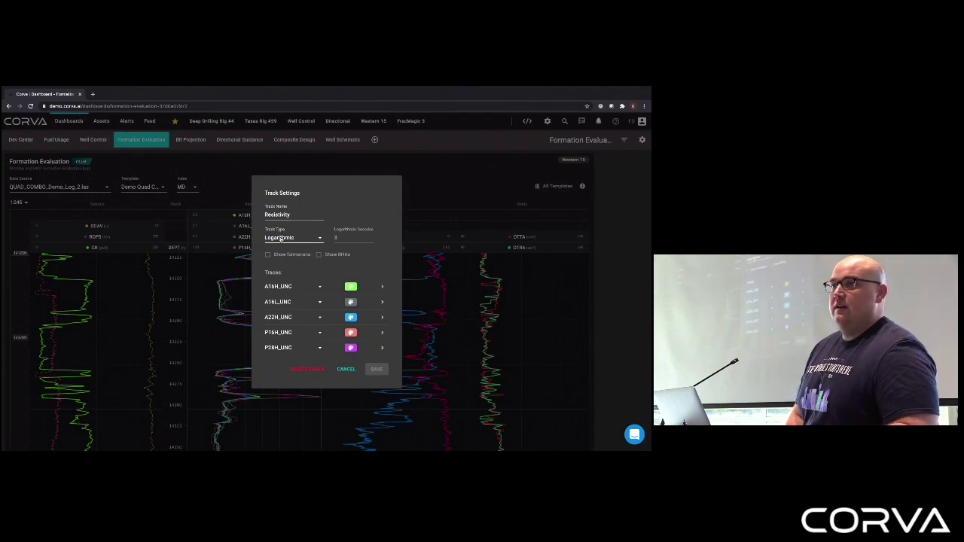
{"action": "left_click", "coordinate": [280, 238]}
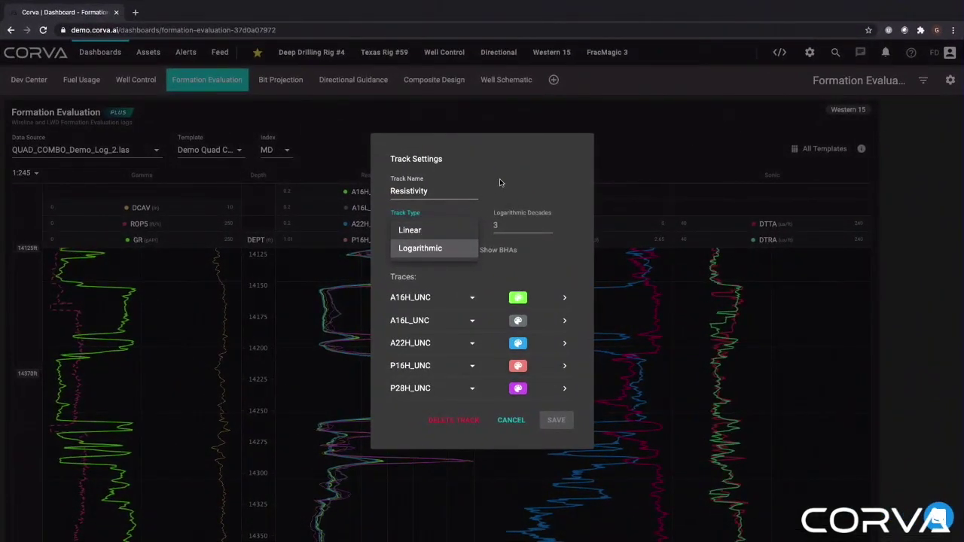
{"action": "left_click", "coordinate": [338, 208]}
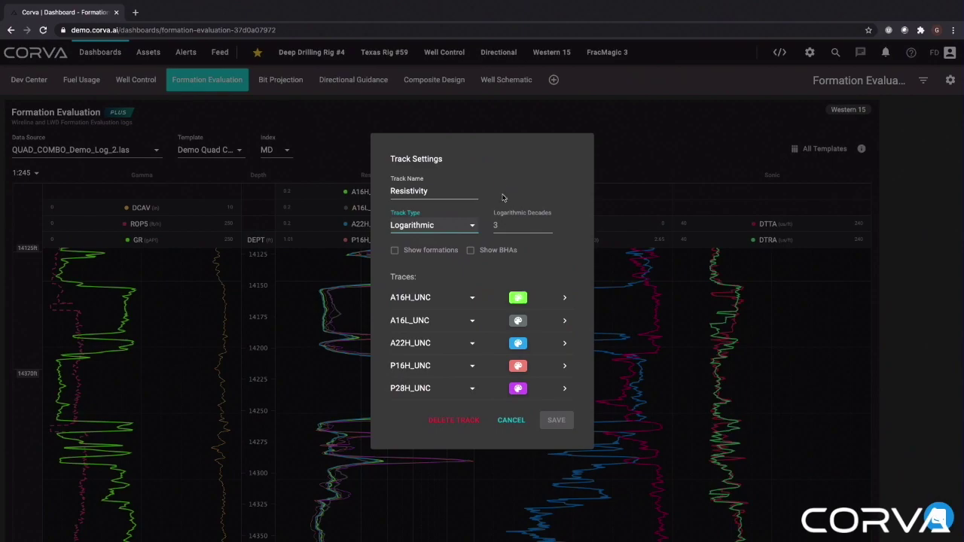
{"action": "left_click", "coordinate": [511, 419]}
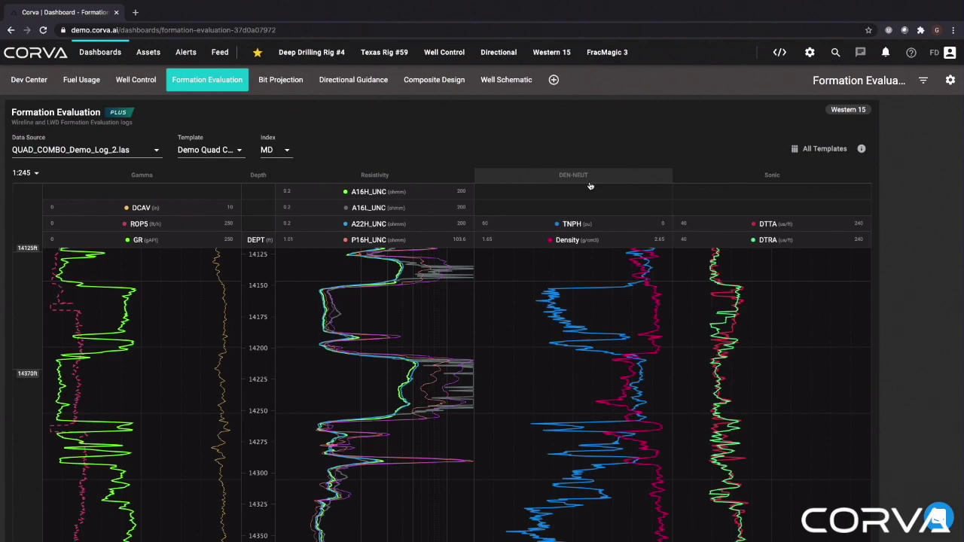
{"action": "left_click", "coordinate": [582, 229]}
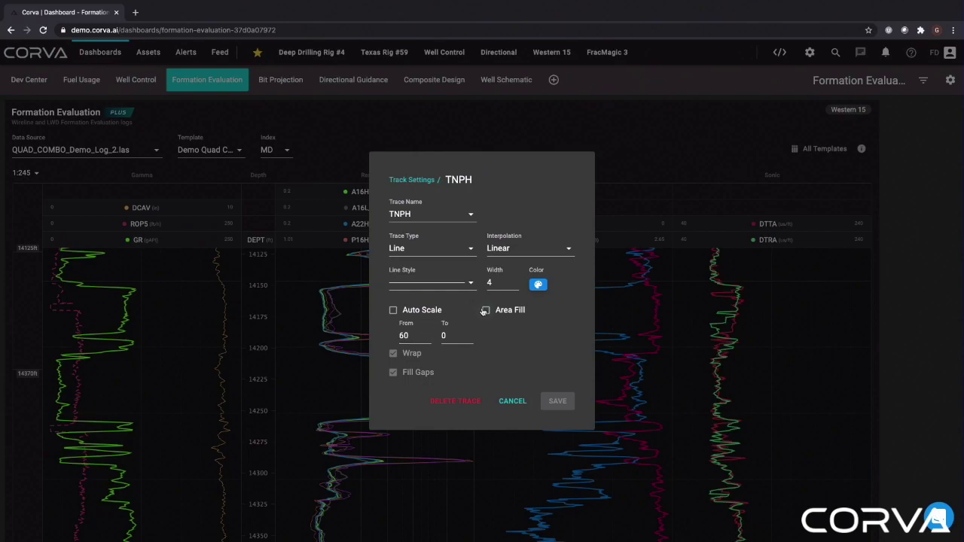
Cancel the TNPH trace settings, leaving its 60-to-0 scale unchanged
{"action": "left_click", "coordinate": [515, 401]}
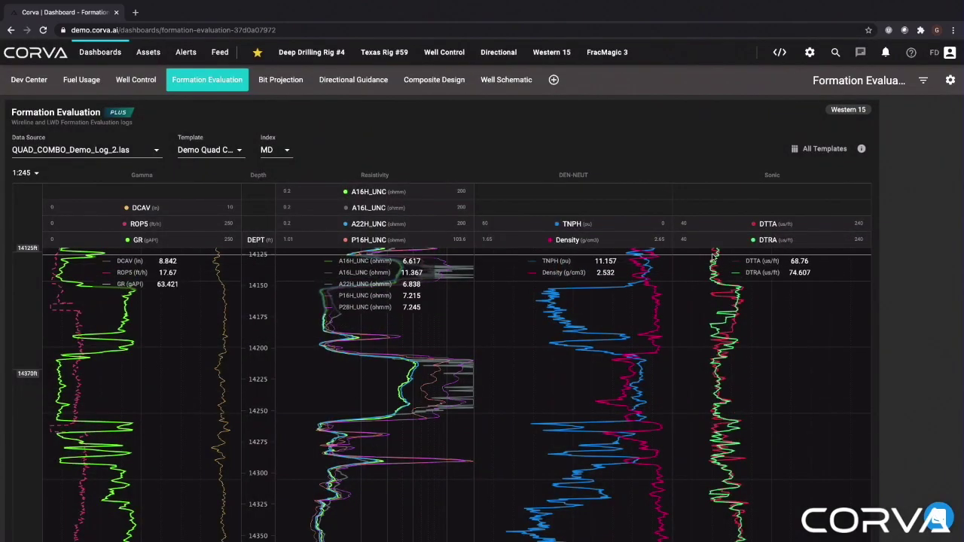
{"action": "mouse_move", "coordinate": [545, 201]}
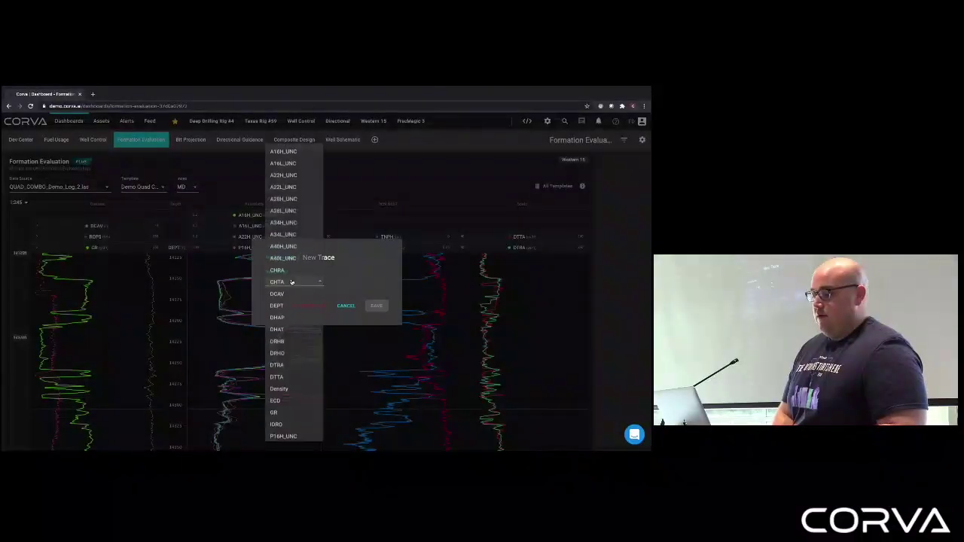
Add RHOB as a new auto-scaled trace in the DEN-NEUT track and save it
{"action": "scroll", "coordinate": [276, 384], "scroll_direction": "down", "scroll_amount": 5}
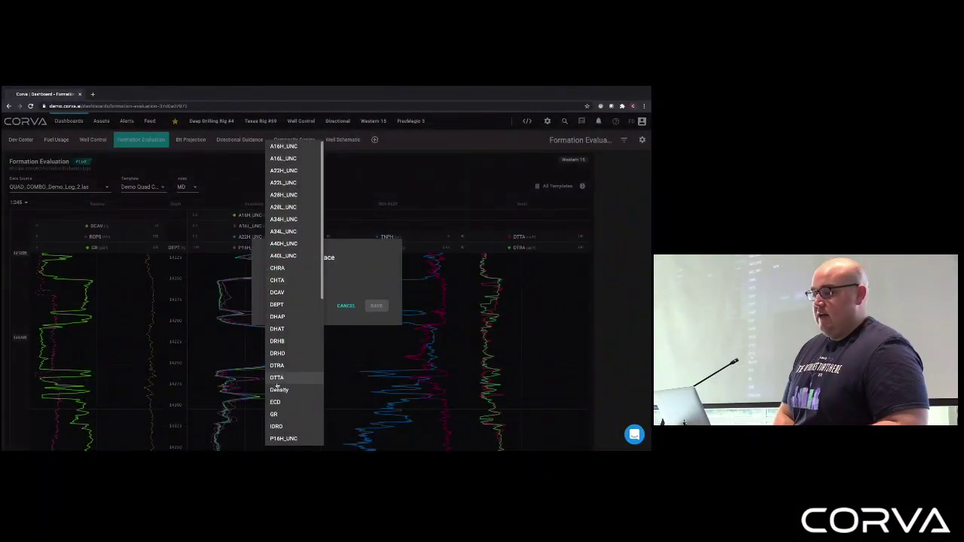
{"action": "scroll", "coordinate": [276, 384], "scroll_direction": "down", "scroll_amount": 3}
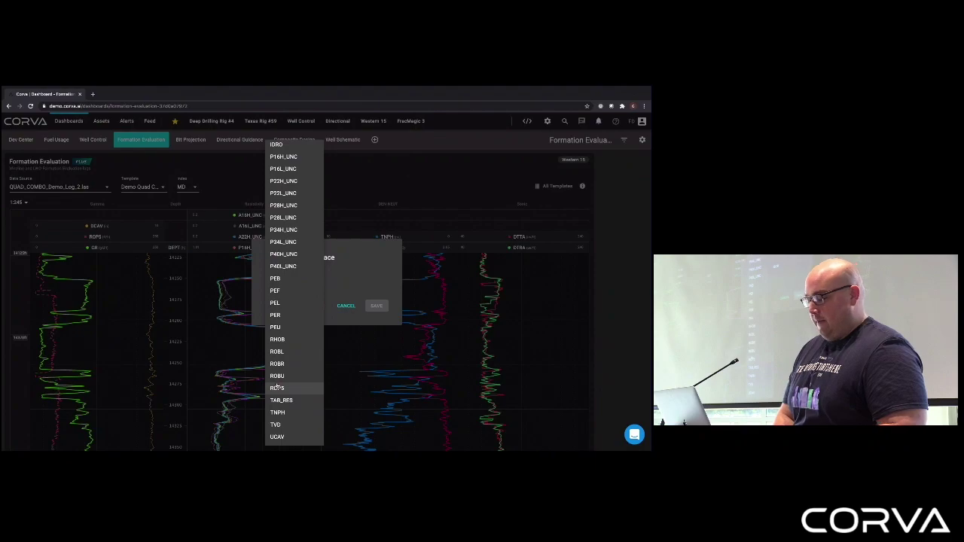
{"action": "left_click", "coordinate": [277, 339]}
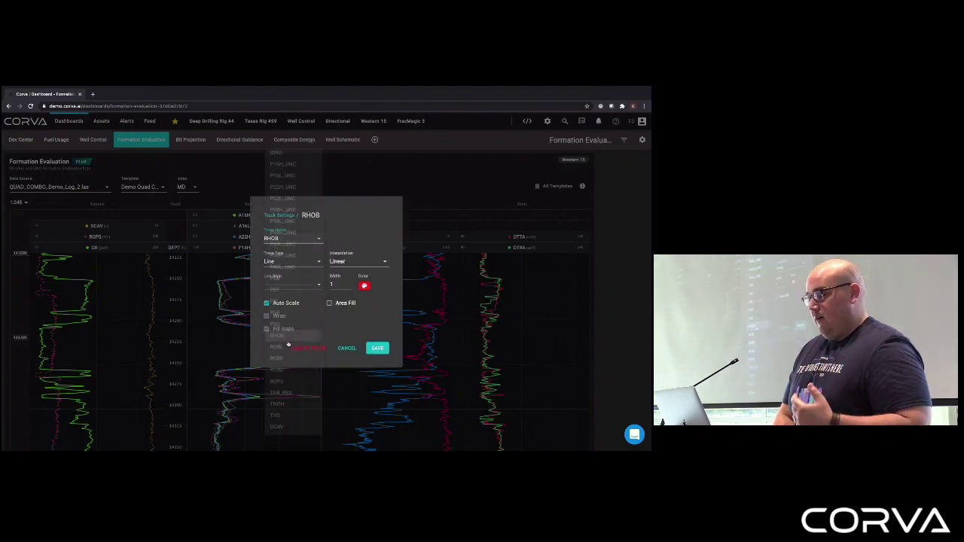
{"action": "left_click", "coordinate": [383, 350]}
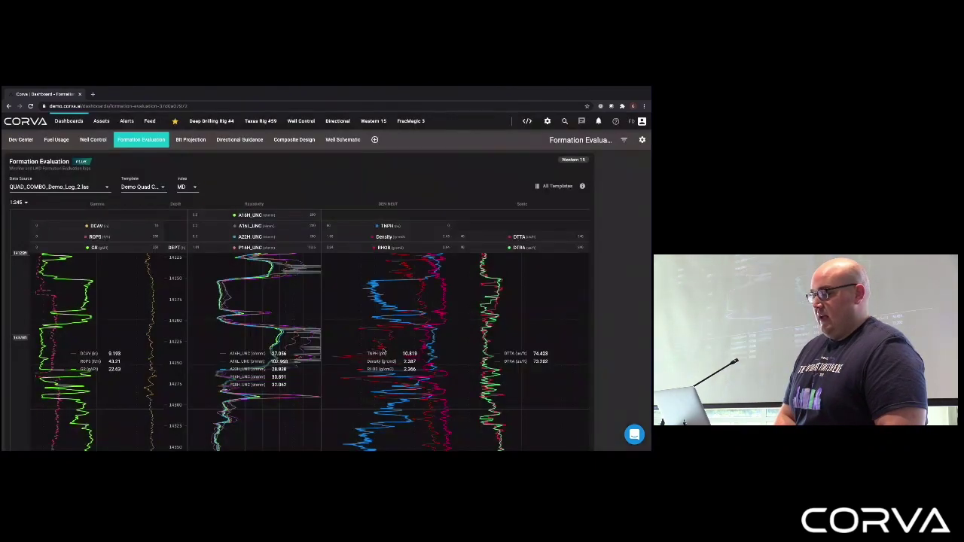